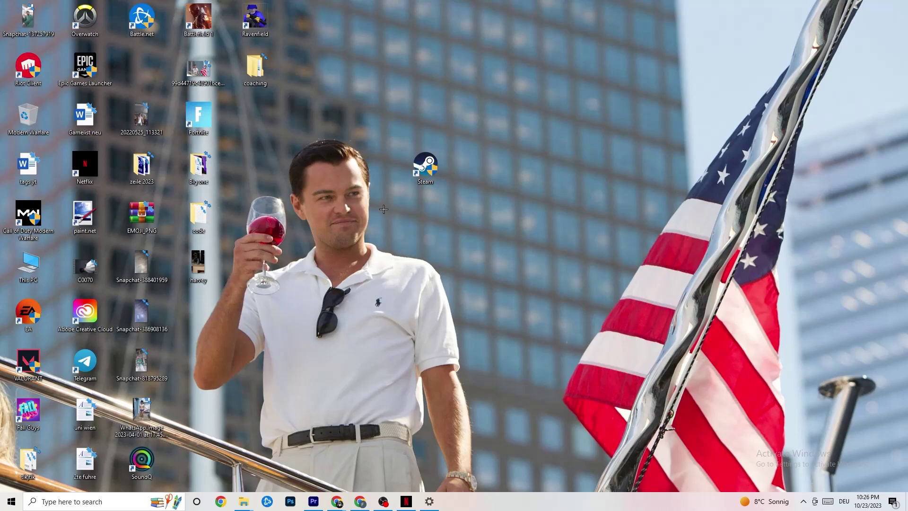
Open the Steam shortcut's Properties dialog and show its Compatibility tab.
right_click(423, 168)
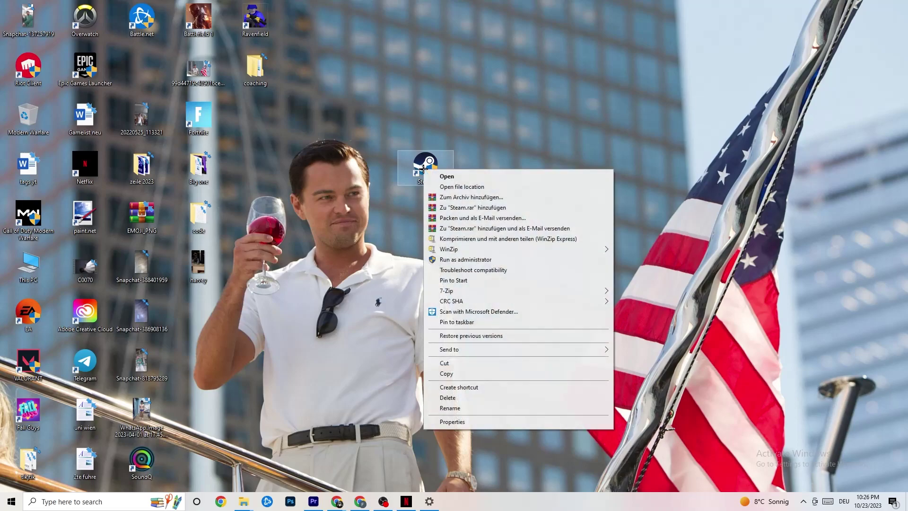
click(473, 425)
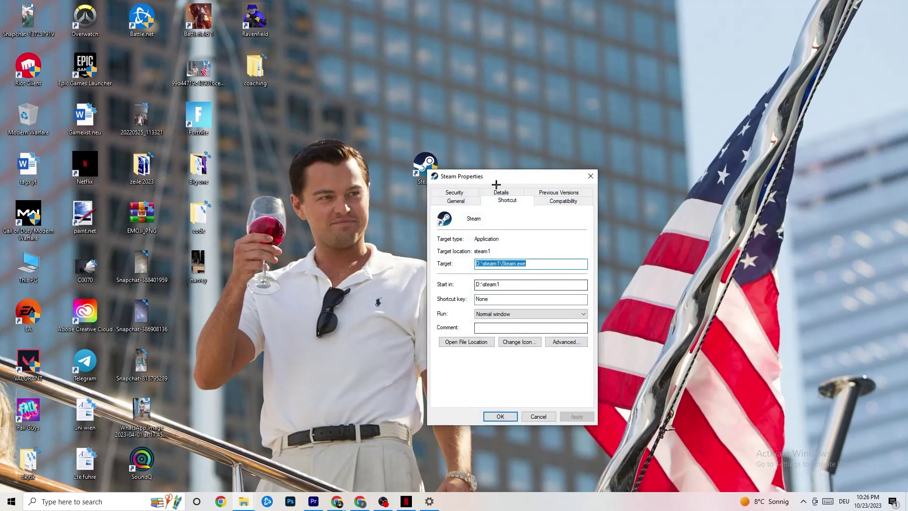
drag(496, 176, 447, 107)
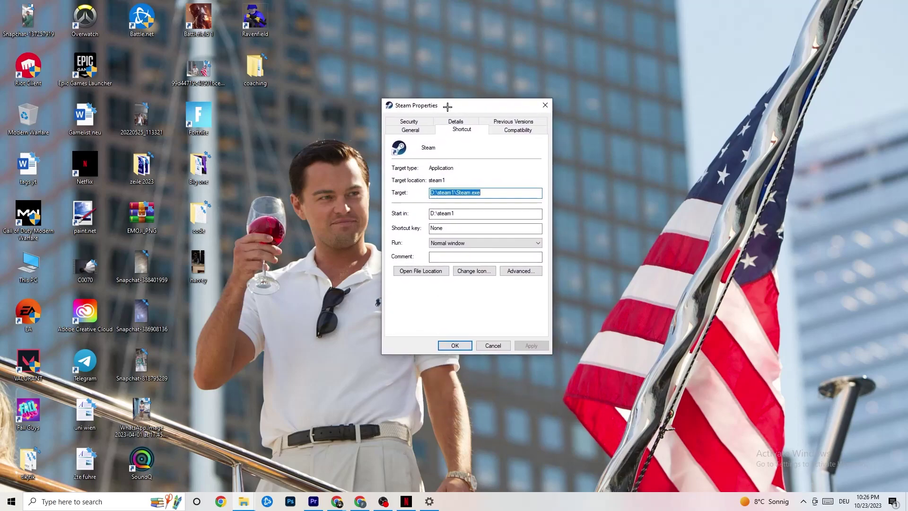
click(493, 128)
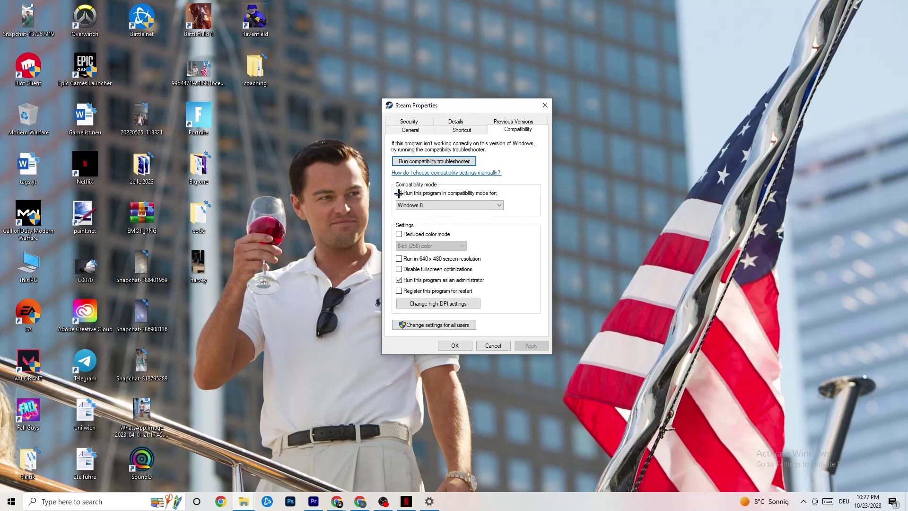
Leave Steam's compatibility mode on Windows 8 and confirm the Properties dialog with OK.
click(441, 205)
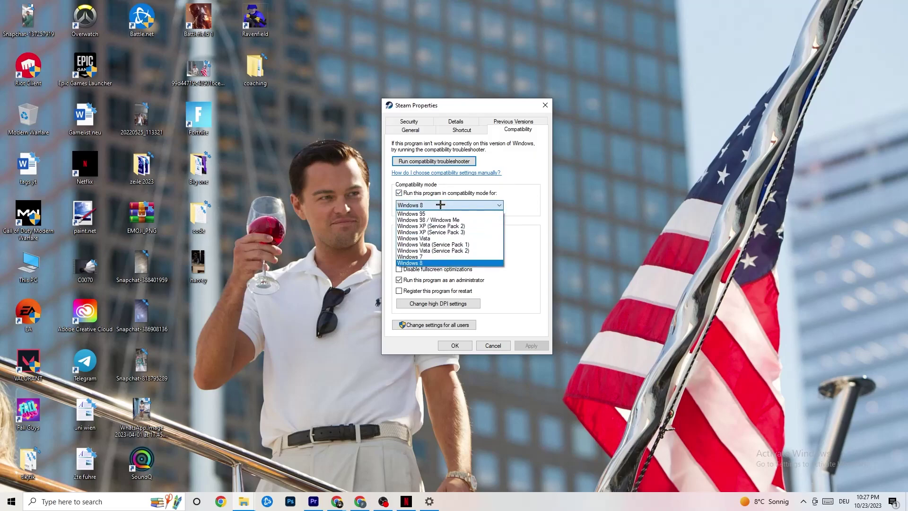
click(516, 211)
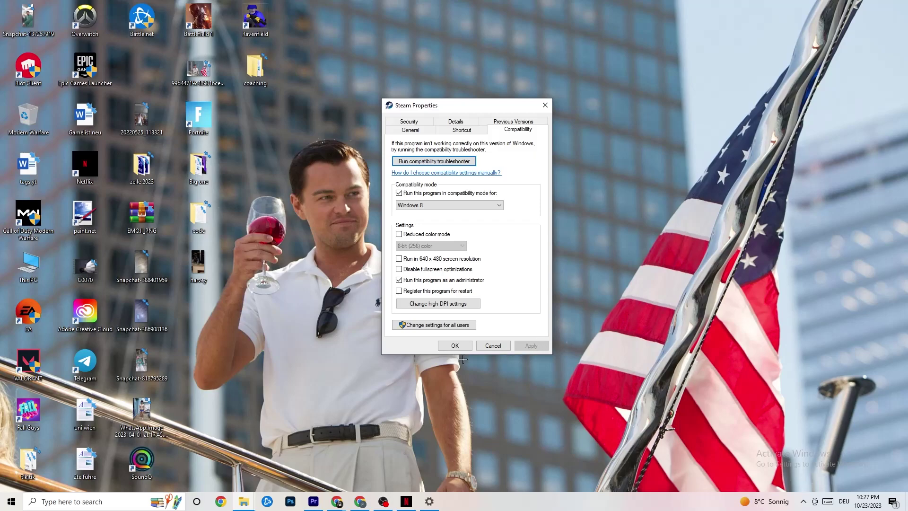
click(455, 346)
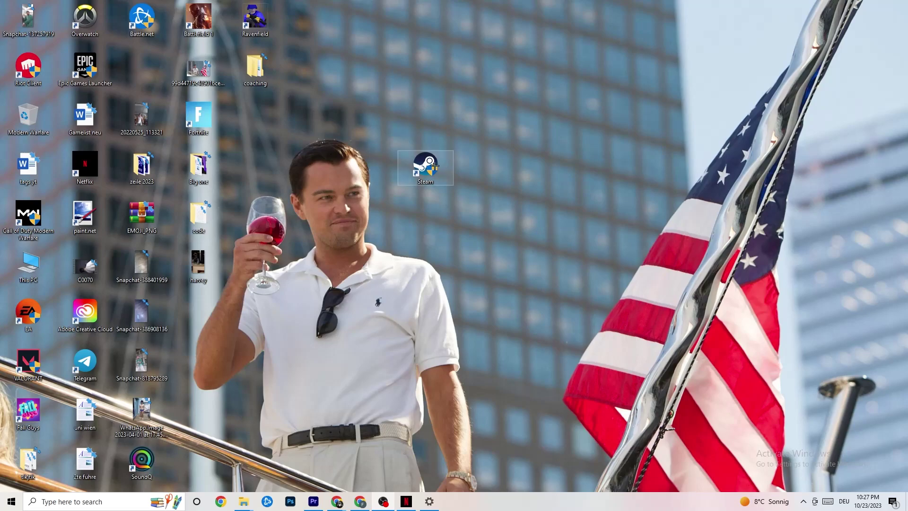
click(10, 501)
click(320, 455)
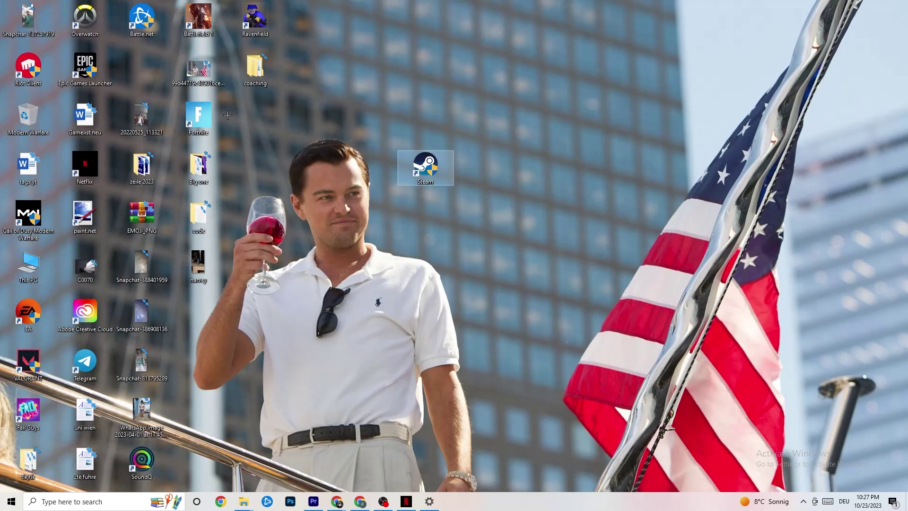
right_click(417, 173)
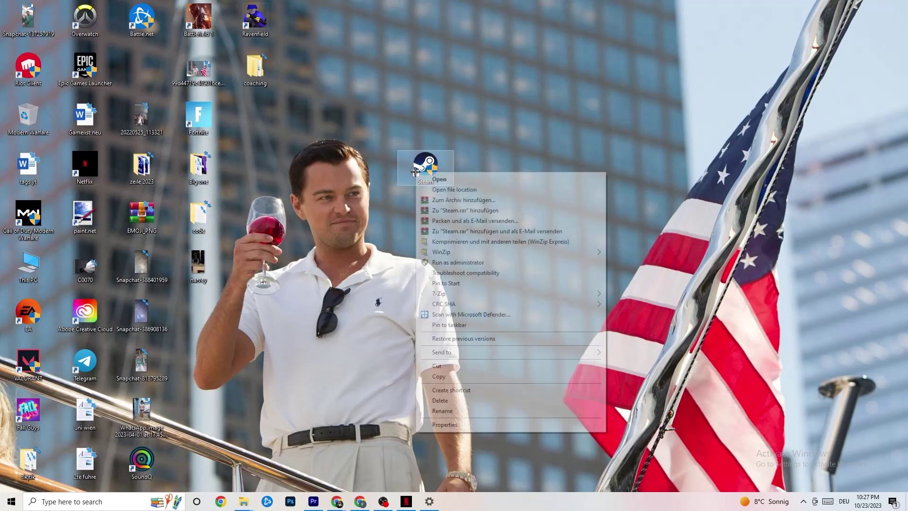
click(367, 267)
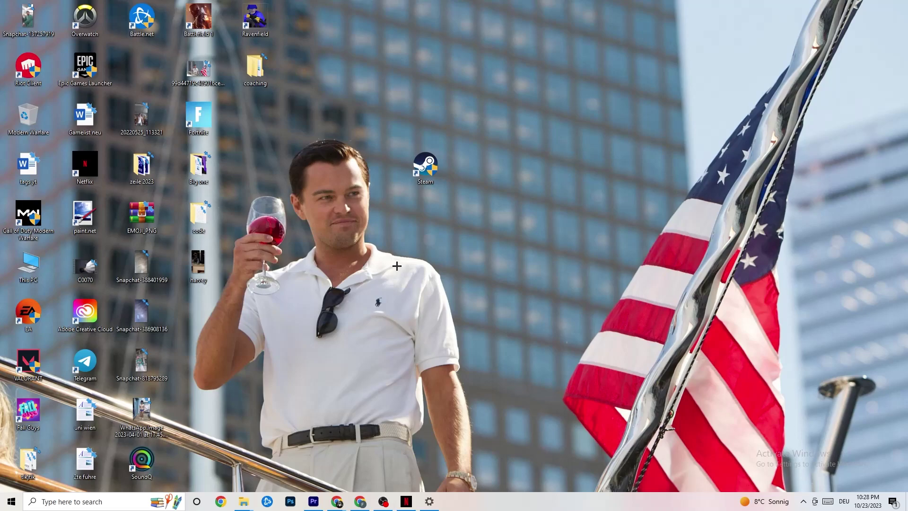
Launch Task Manager from the taskbar menu and maximize its window.
right_click(504, 507)
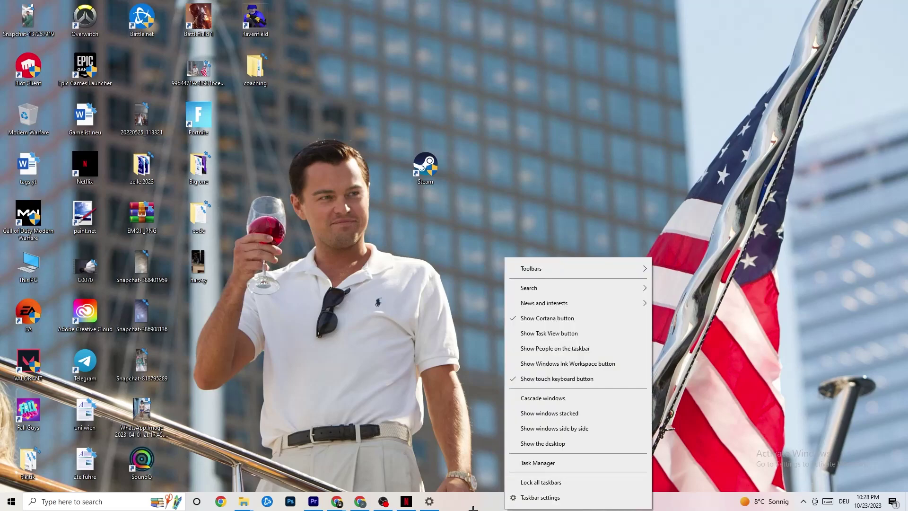
click(546, 464)
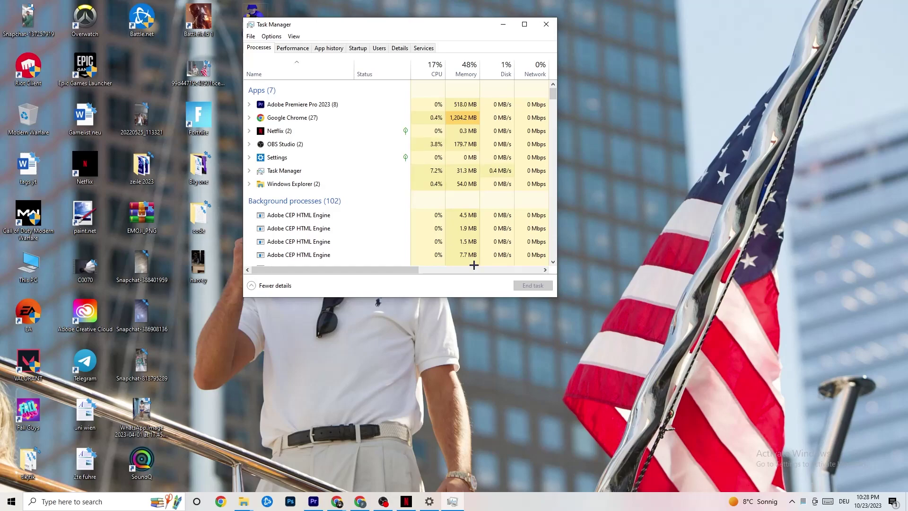
click(524, 24)
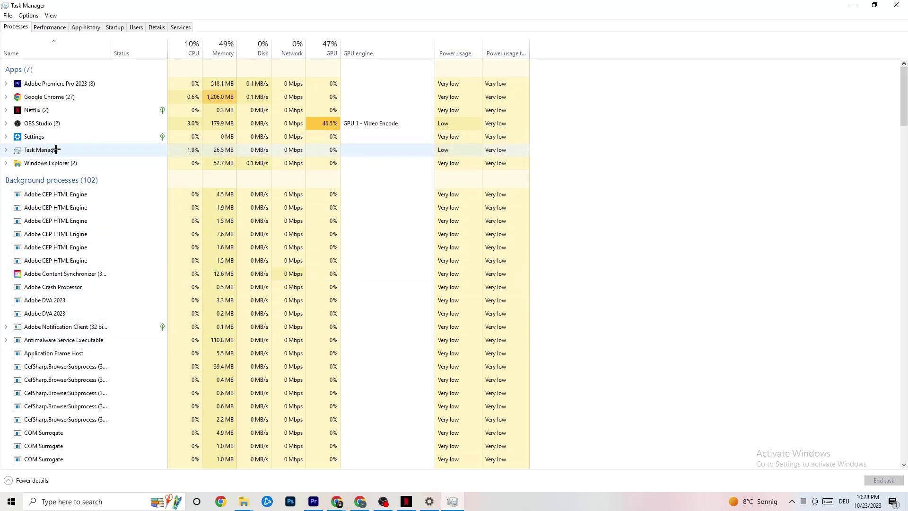
Dismiss Google Chrome's process menu without ending it and show the Details list.
right_click(66, 98)
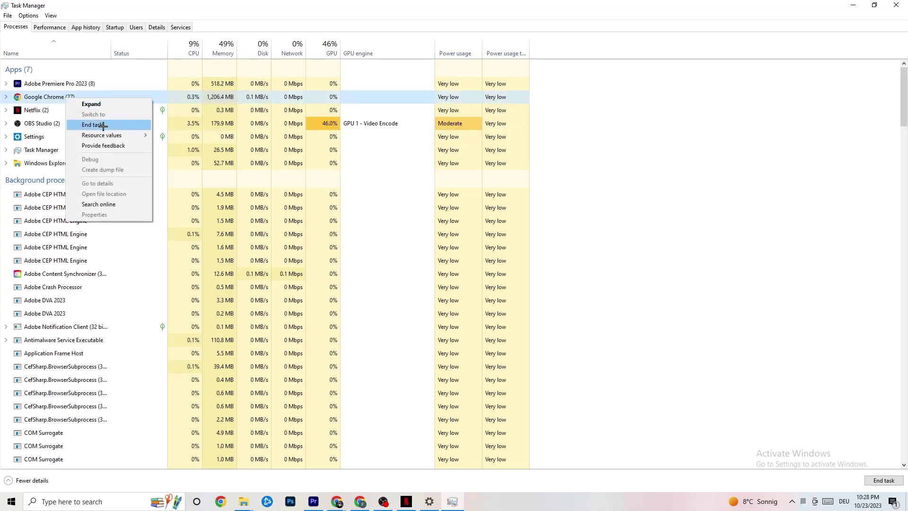
click(647, 113)
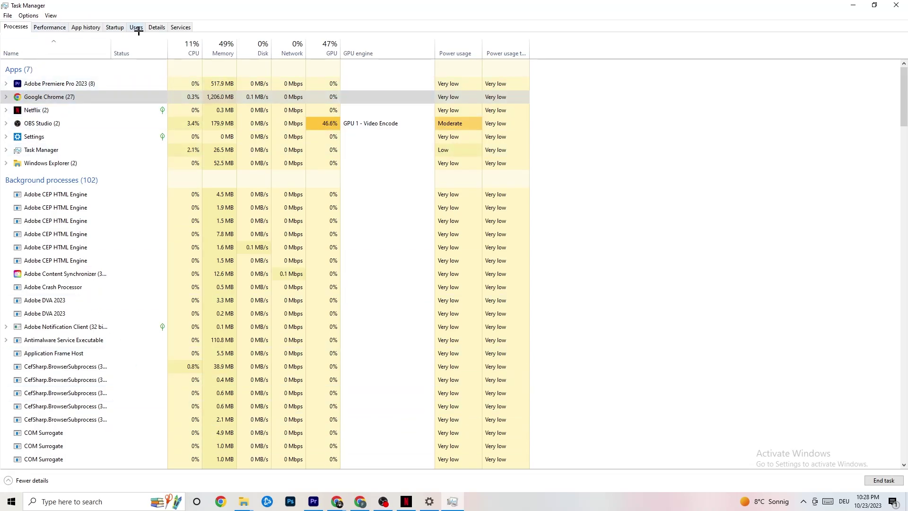
click(156, 27)
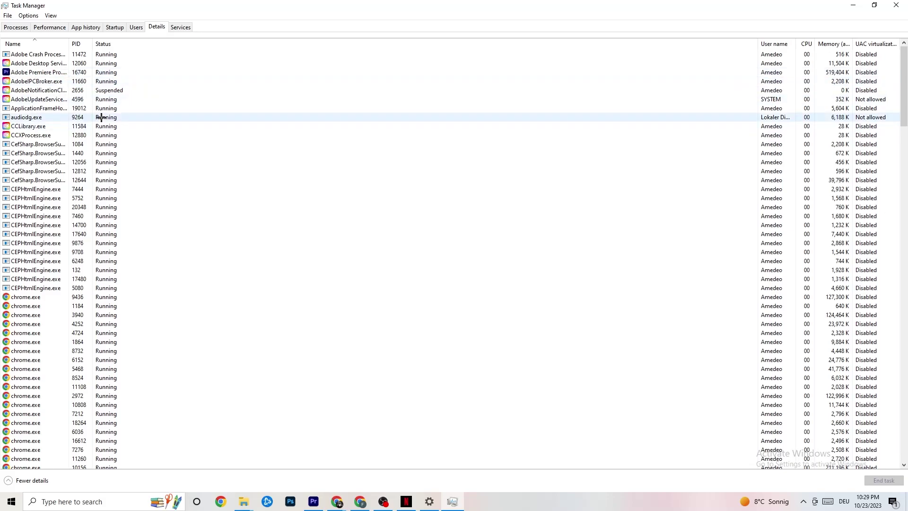
right_click(49, 74)
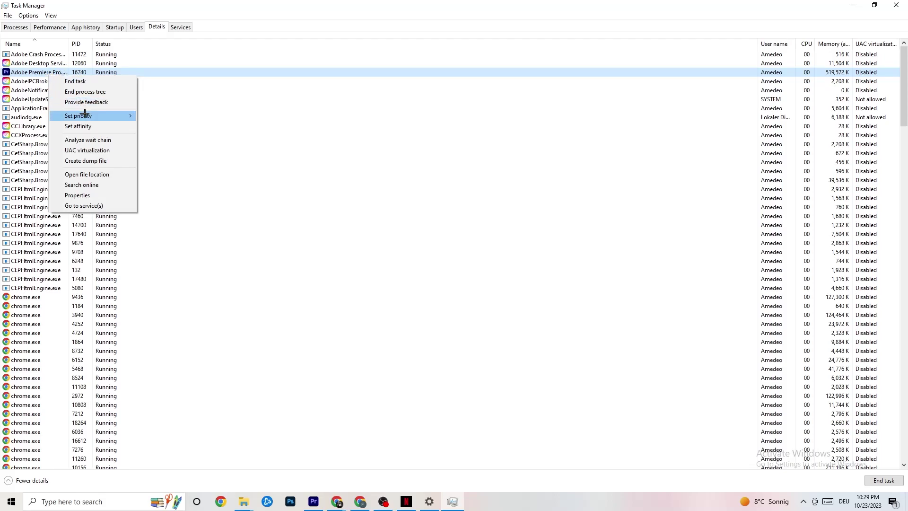
mouse_move(86, 116)
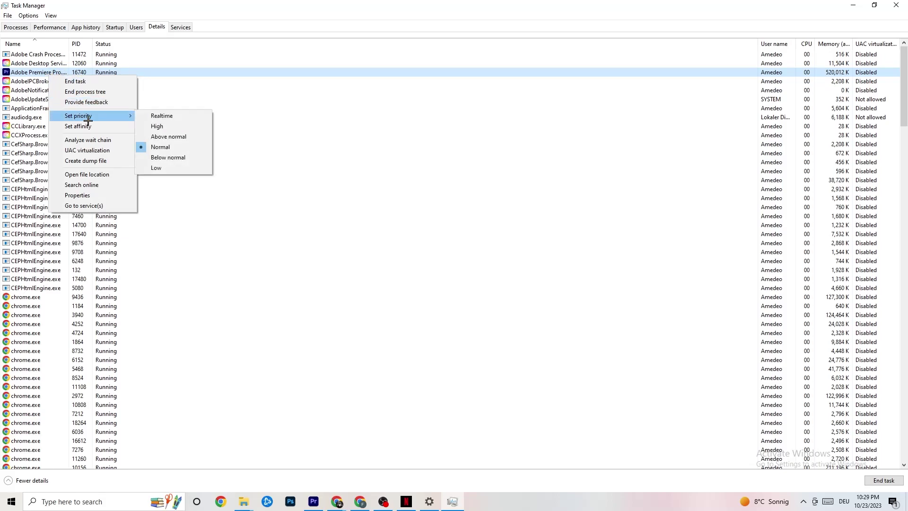
click(125, 112)
mouse_move(126, 112)
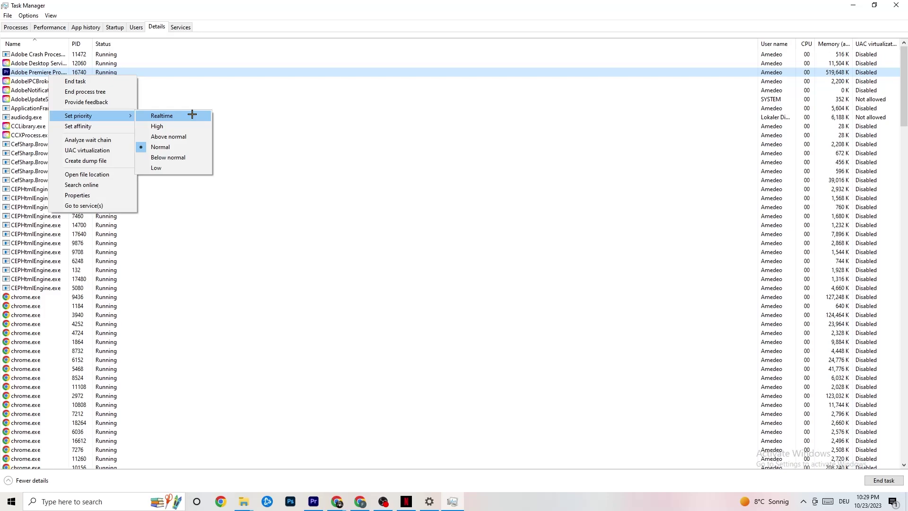
click(246, 99)
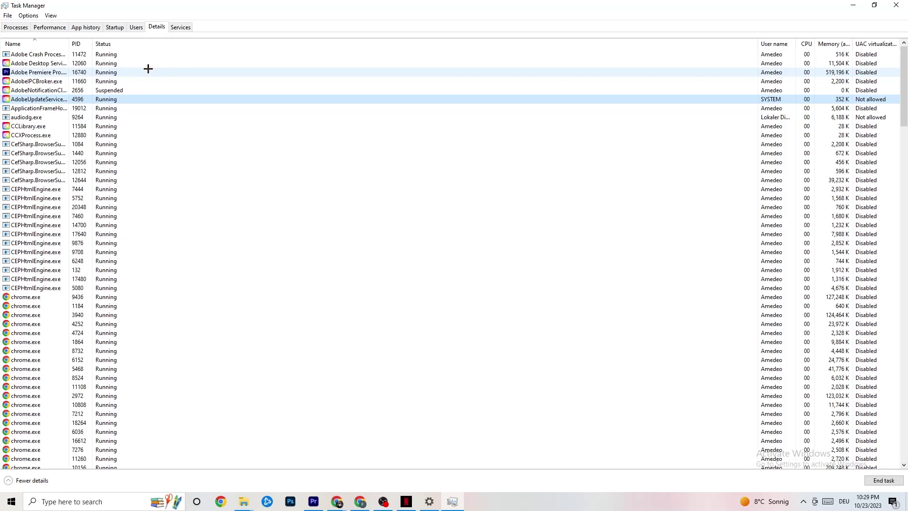
Leave Razer Synapse enabled in the Startup list, then close Task Manager.
click(115, 27)
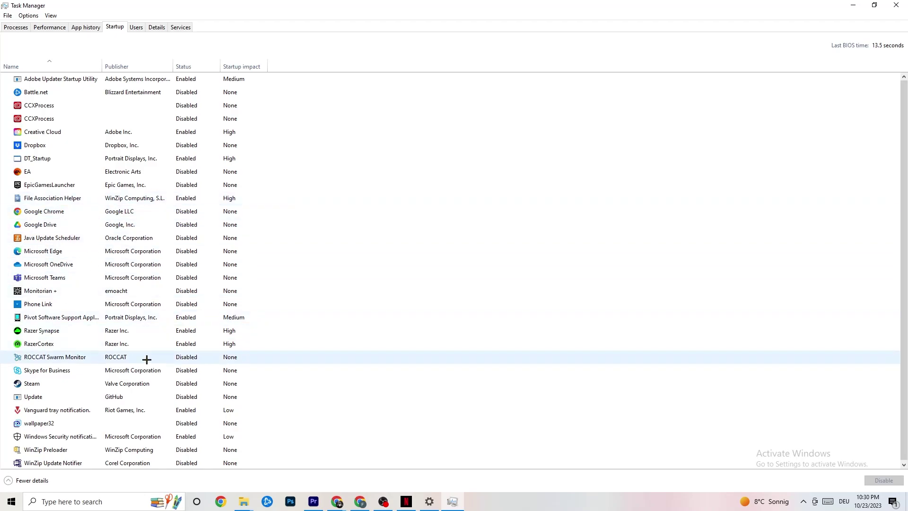
right_click(184, 332)
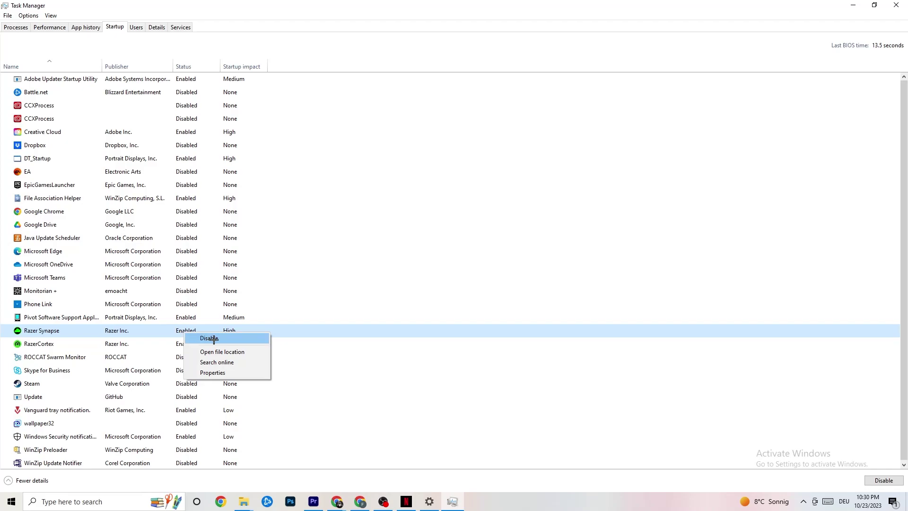
click(468, 48)
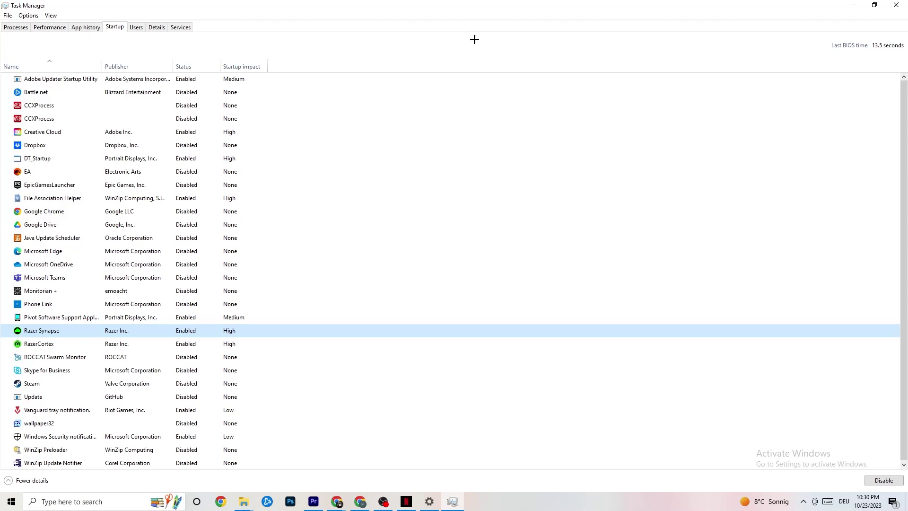
click(892, 3)
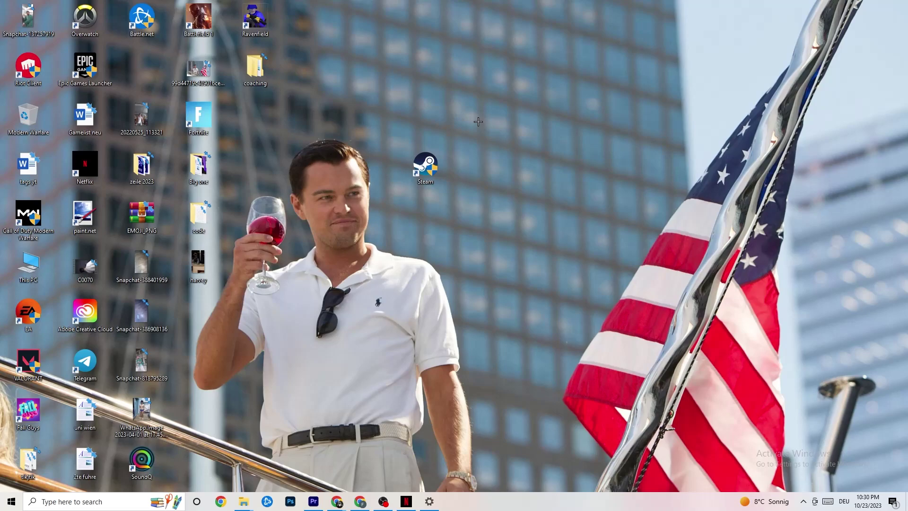
Launch the Settings app from the Start menu.
click(7, 507)
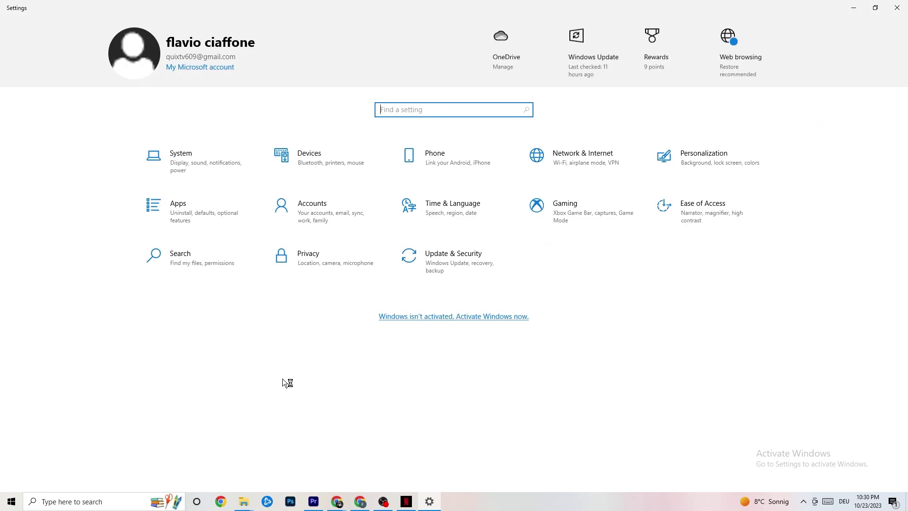
Keep Display scale at 100% and resolution 1920 × 1080, then go to Power & sleep.
click(199, 161)
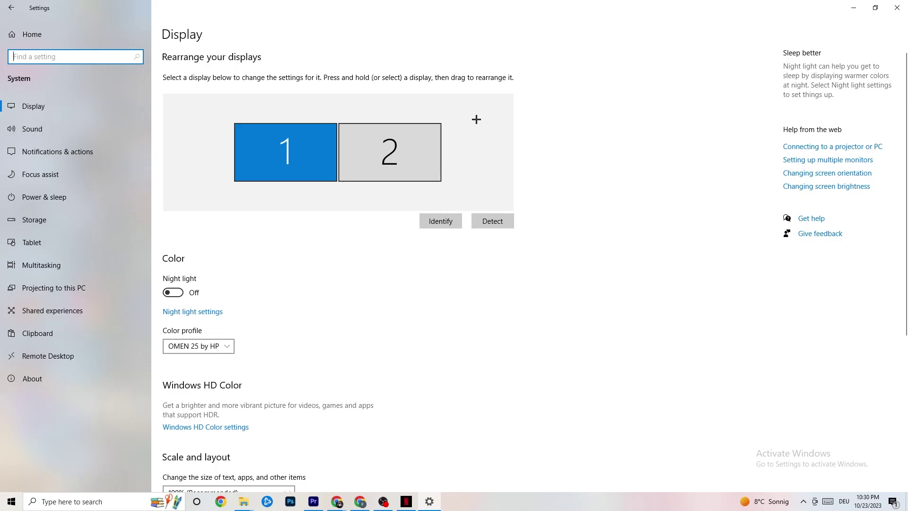
scroll(442, 105, down, 5)
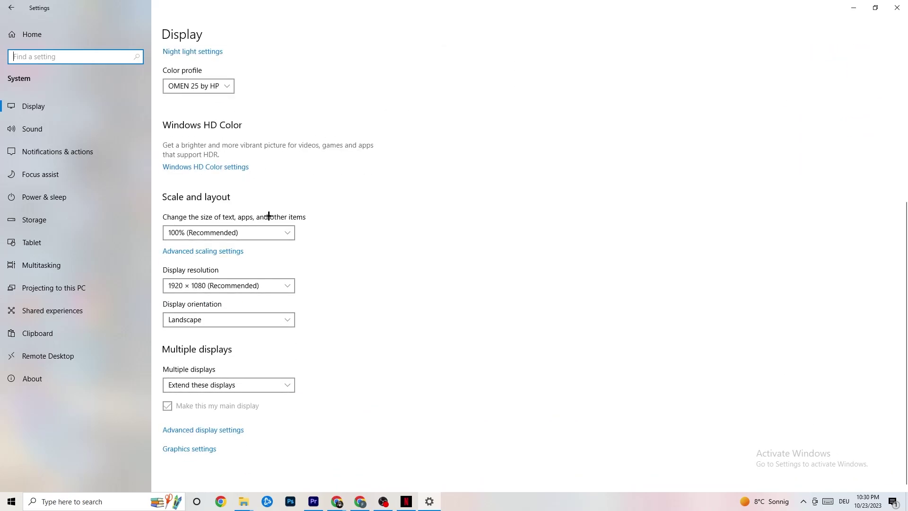
click(277, 233)
click(357, 184)
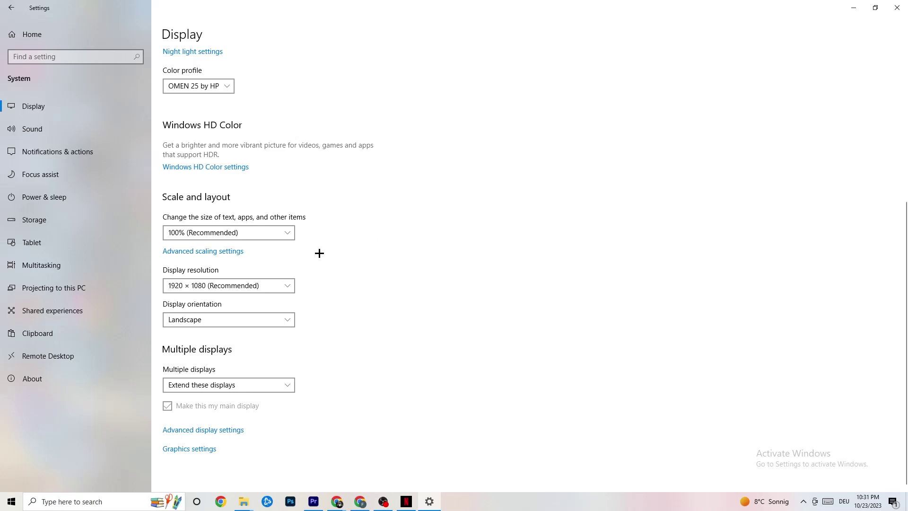
click(57, 196)
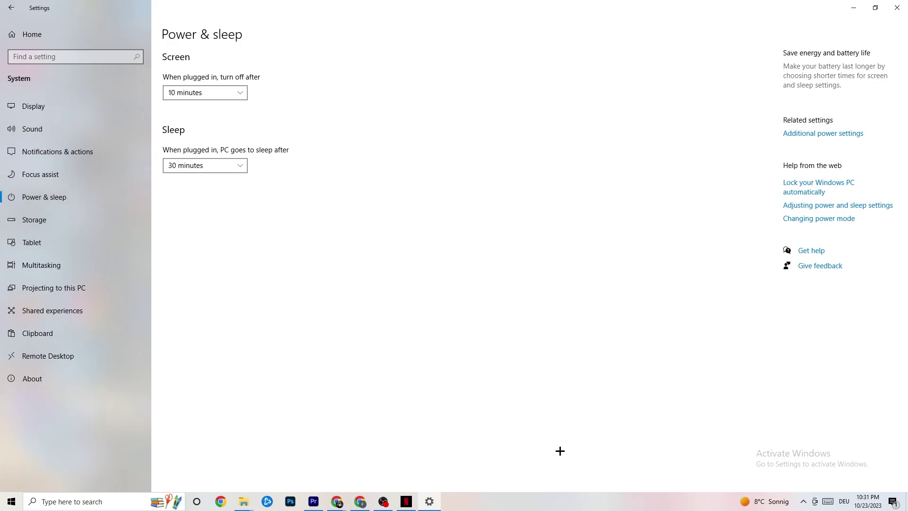
Review power plans with Balanced selected, close Power Options, and go to Storage.
click(840, 133)
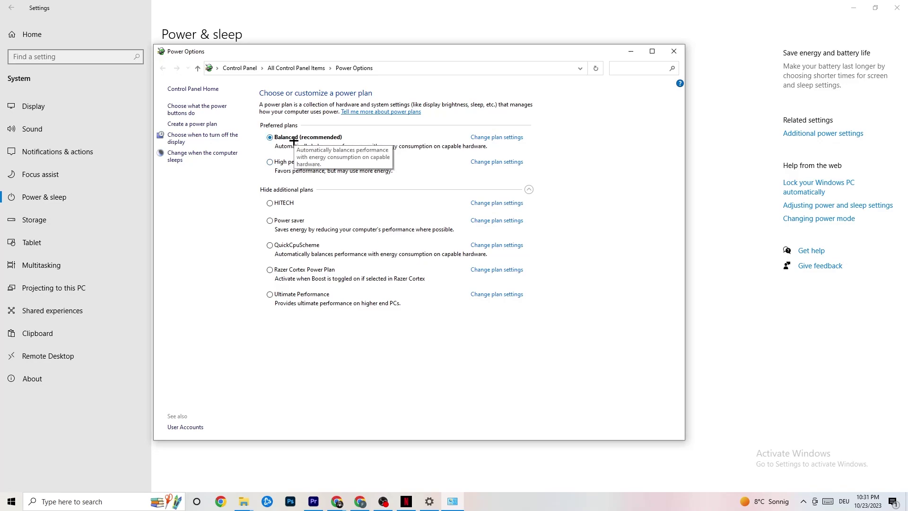
click(673, 50)
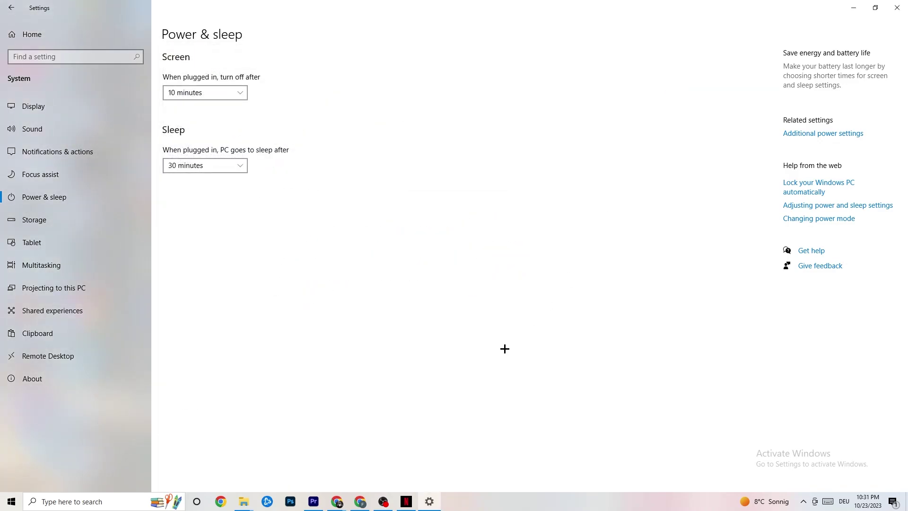
click(71, 220)
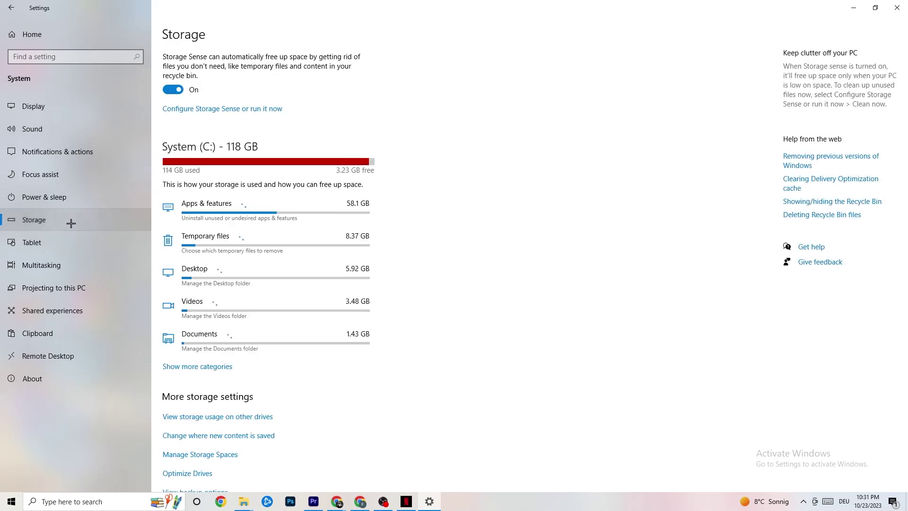
Leave Storage Sense on with Run Storage Sense set to Every week, then go back home.
click(215, 109)
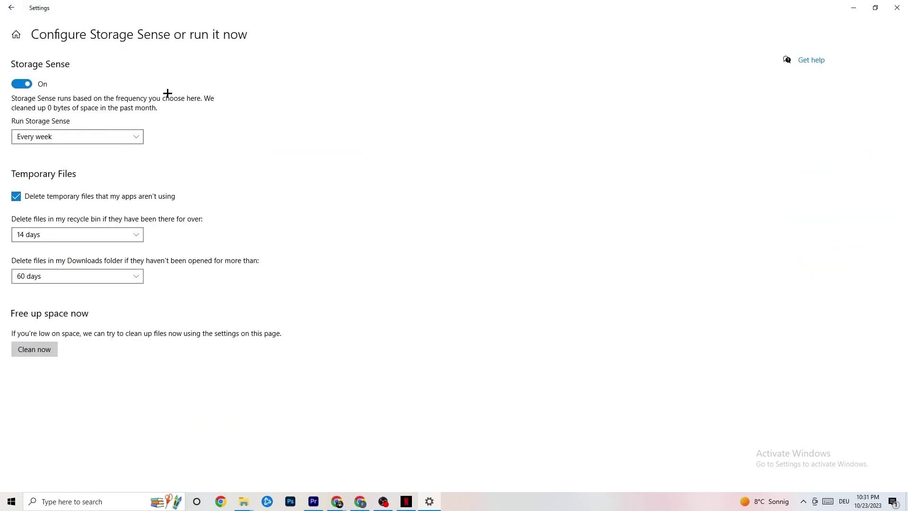
click(101, 136)
click(101, 138)
click(95, 137)
click(109, 138)
click(10, 6)
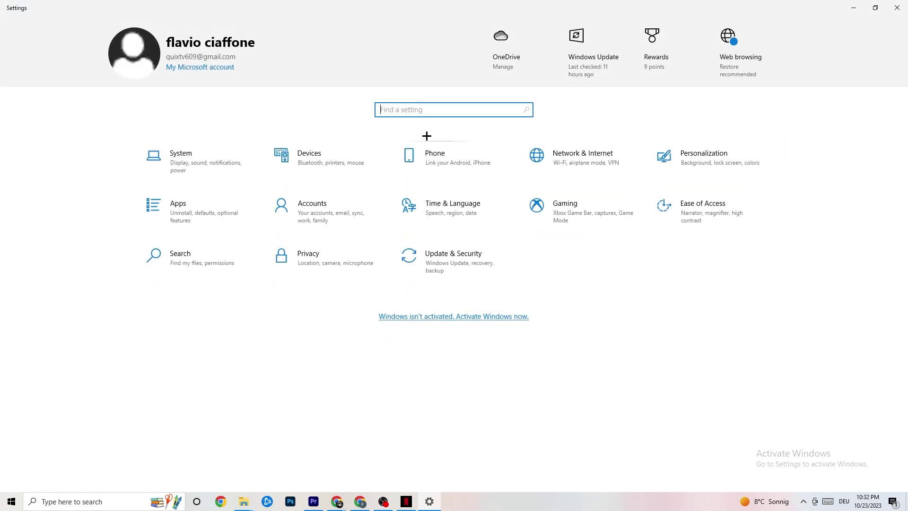
Confirm Xbox Game Bar is off, then view Captures with background recording off.
click(605, 216)
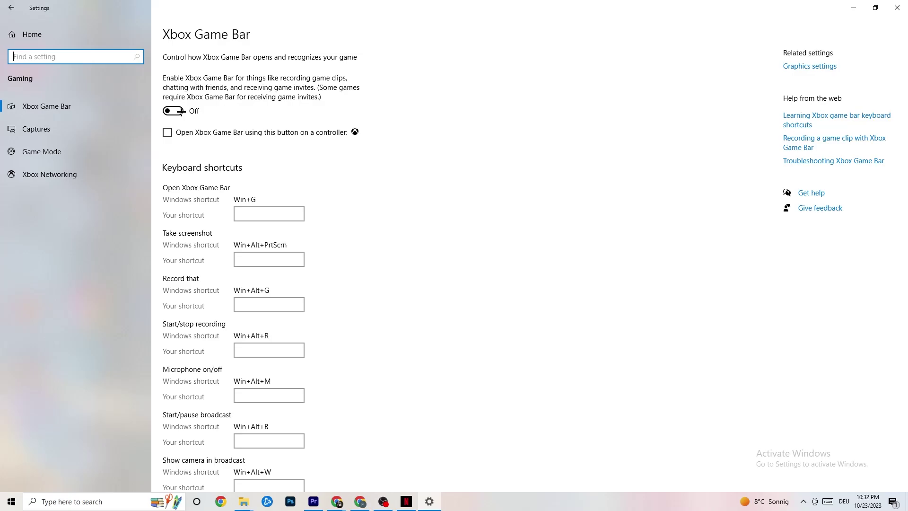
click(76, 131)
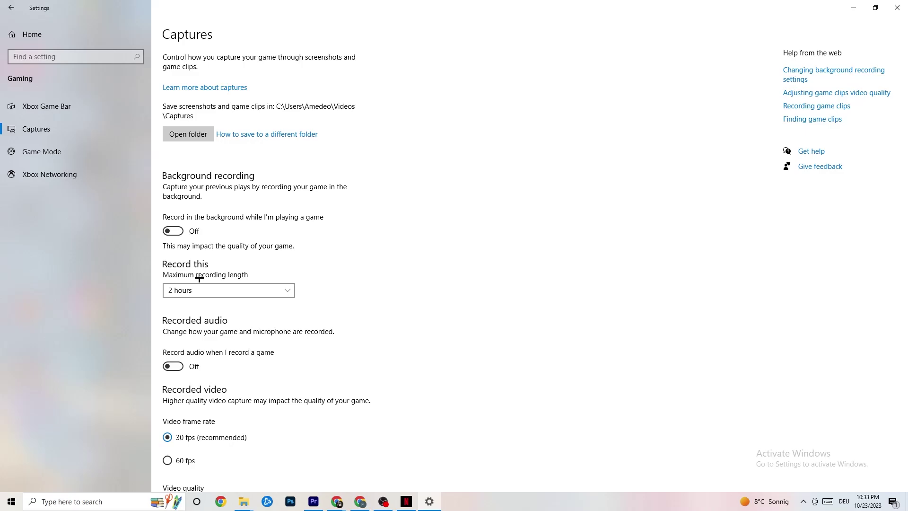
Verify the Game Mode toggle is On, then go back to the Settings home page.
click(83, 152)
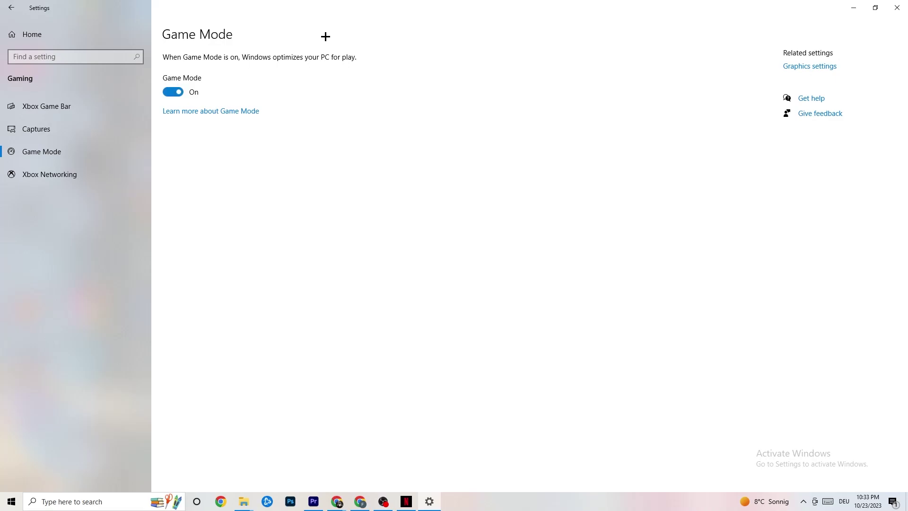
click(12, 7)
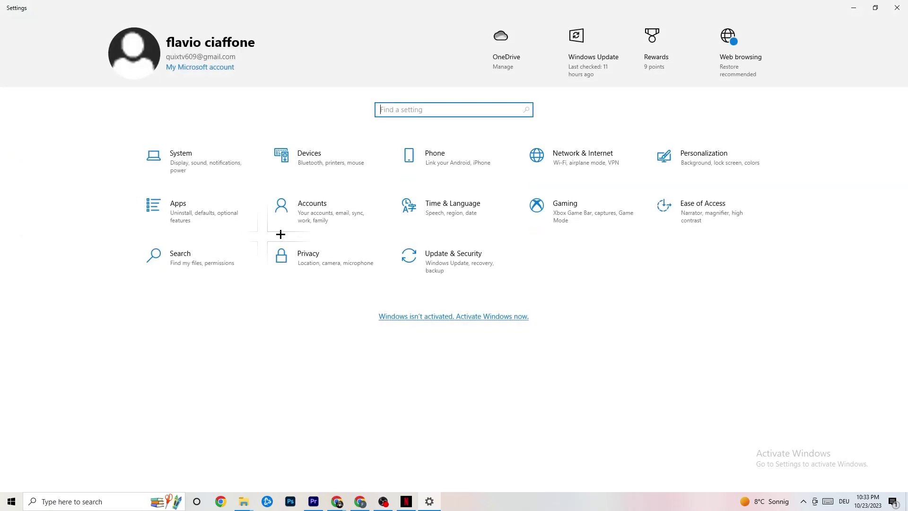
In Update & Security, check Troubleshoot shows no recommended troubleshooters, then view the Windows Update status.
click(477, 270)
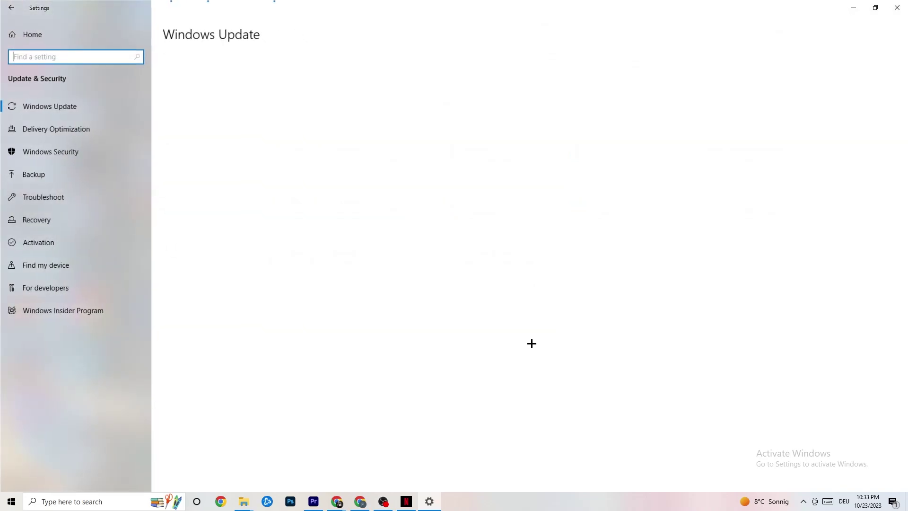
click(53, 193)
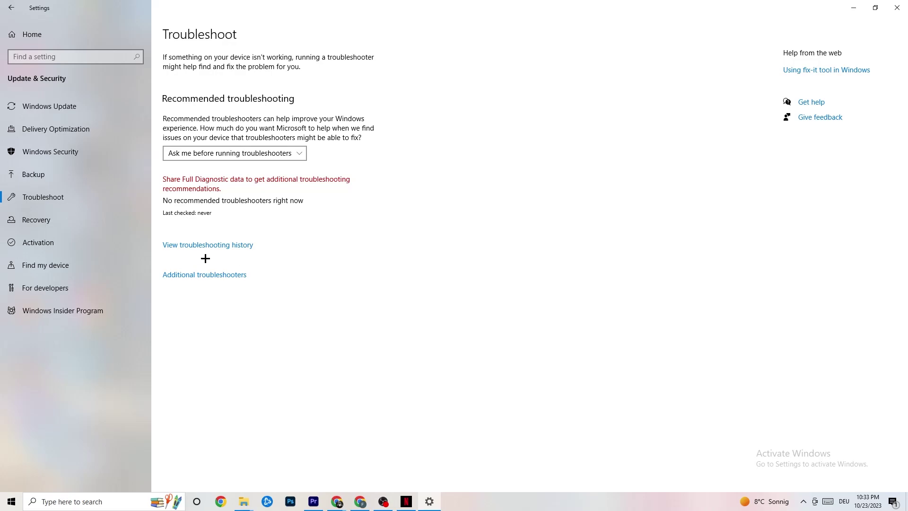
click(71, 108)
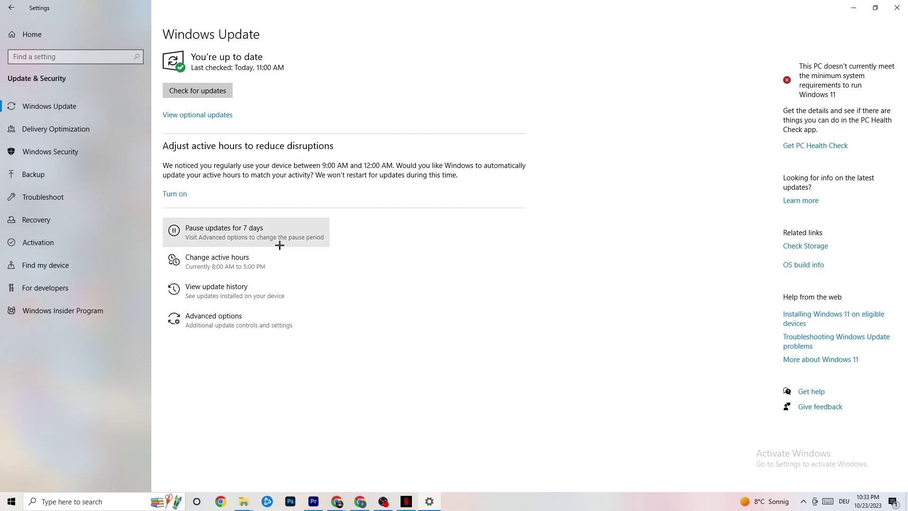